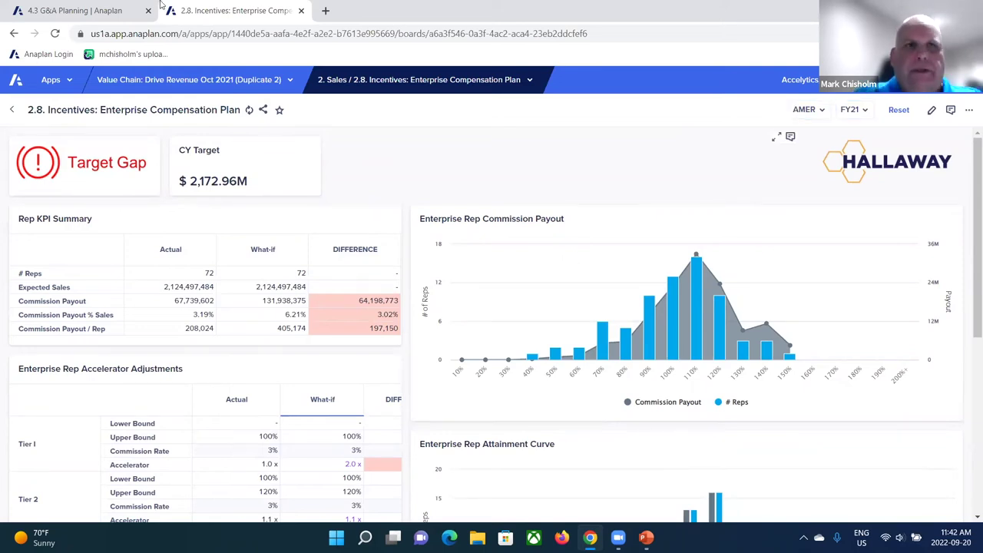
- Switch to the finance planning model and open the 5.1 Sensitivity Analysis - P&L page
{"action": "left_click", "coordinate": [77, 11]}
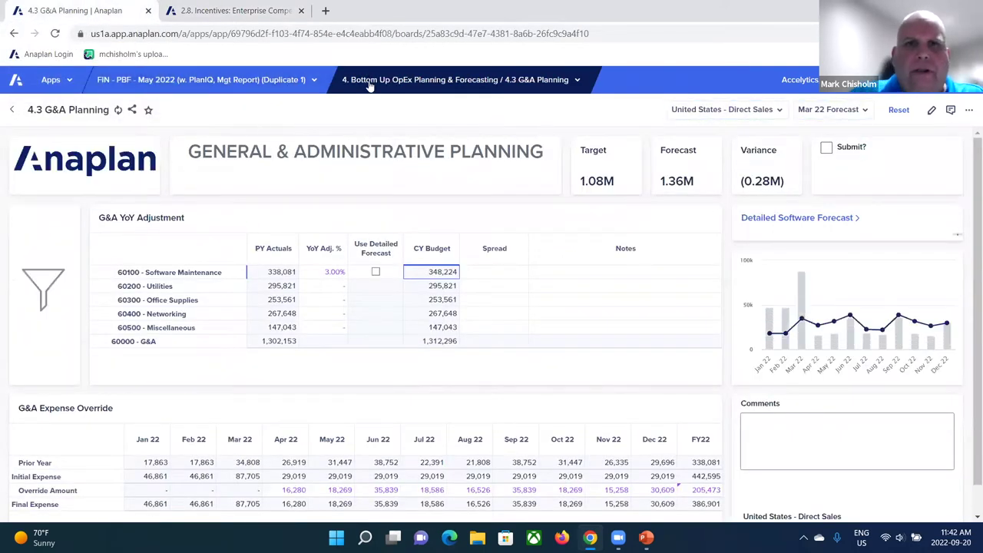
{"action": "left_click", "coordinate": [430, 79]}
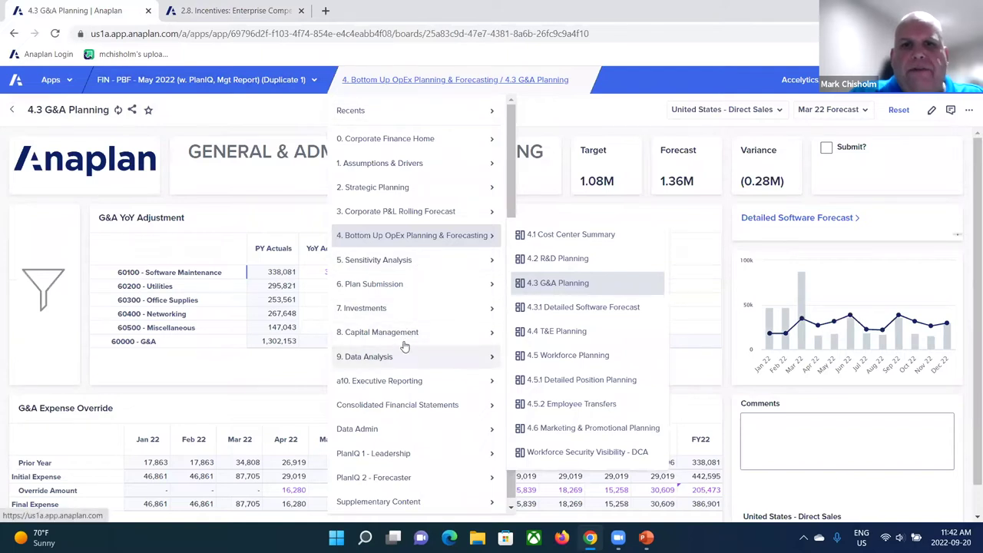
{"action": "mouse_move", "coordinate": [403, 261]}
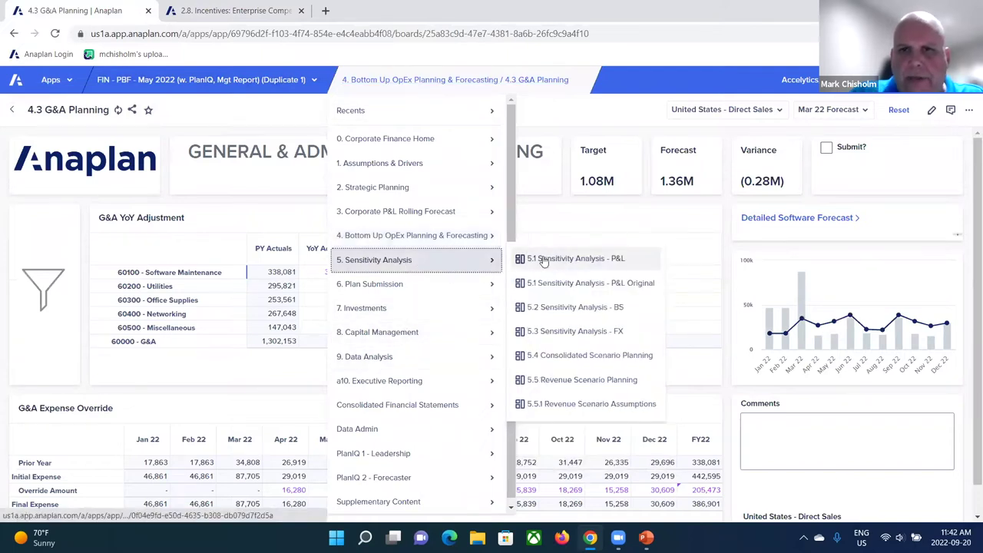
{"action": "left_click", "coordinate": [537, 255]}
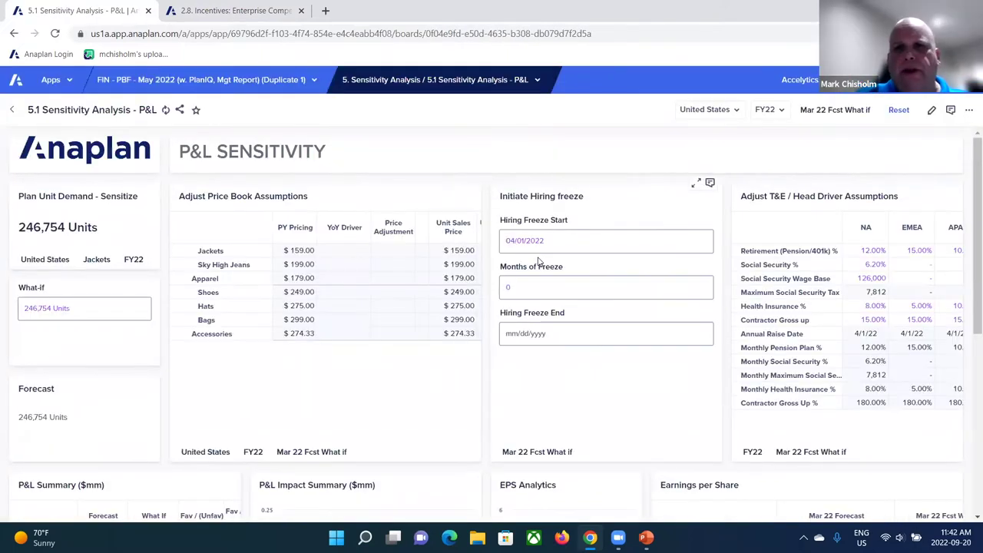
- Change the page's region context from the United States to Northeast
{"action": "left_click", "coordinate": [718, 110]}
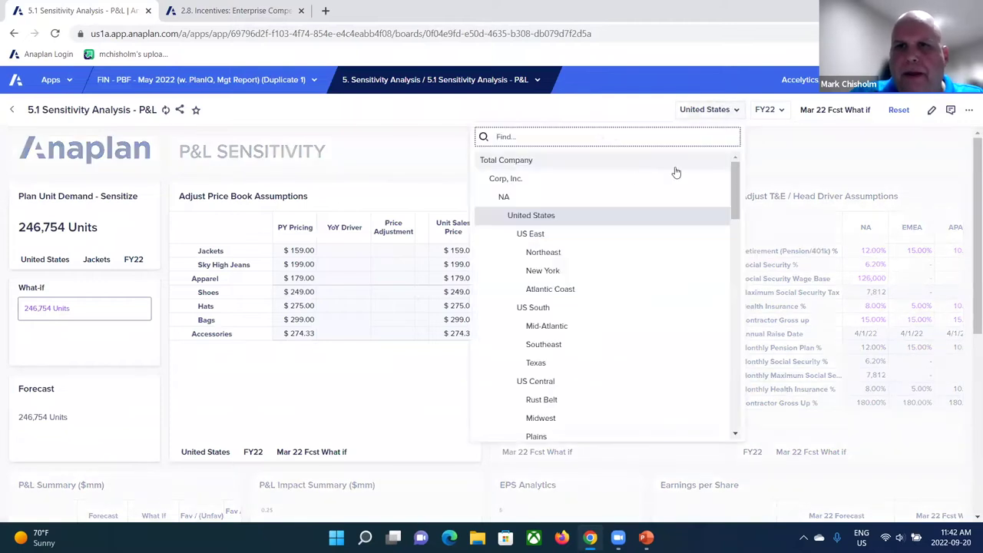
{"action": "left_click", "coordinate": [567, 252]}
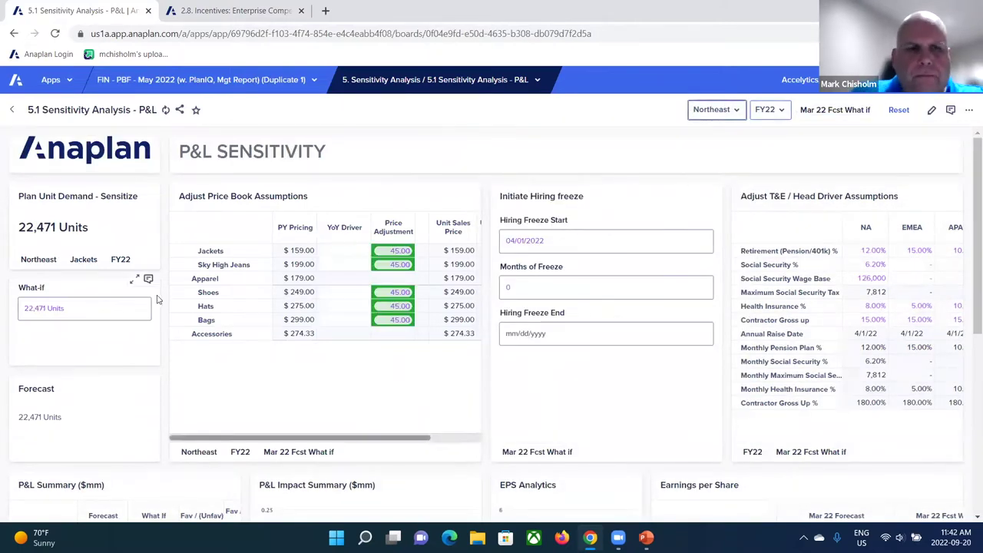
{"action": "left_click", "coordinate": [54, 308]}
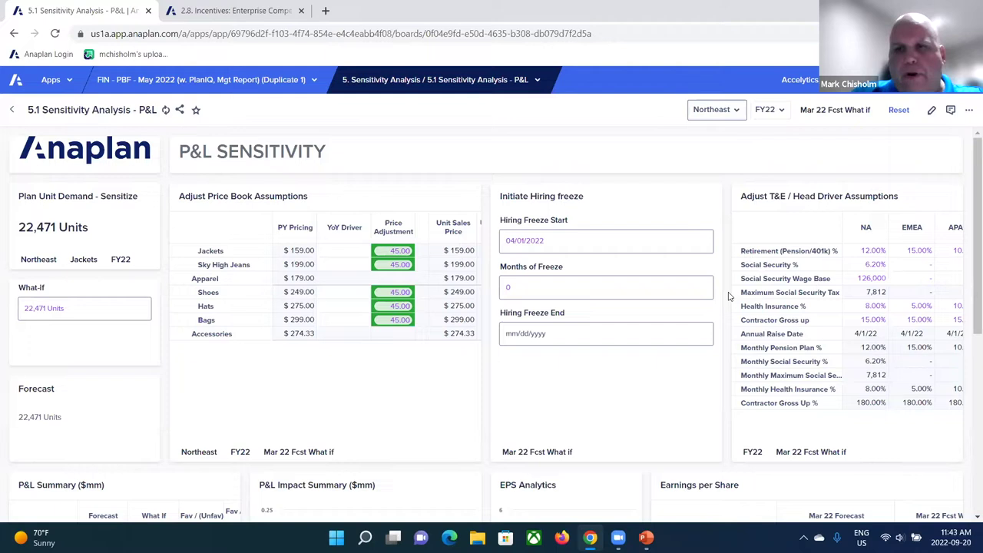
- Set the NA Health Insurance % in the T&E / Head Driver Assumptions to 20%
{"action": "scroll", "coordinate": [730, 296], "scroll_direction": "down", "scroll_amount": 1}
{"action": "scroll", "coordinate": [729, 294], "scroll_direction": "down", "scroll_amount": 3}
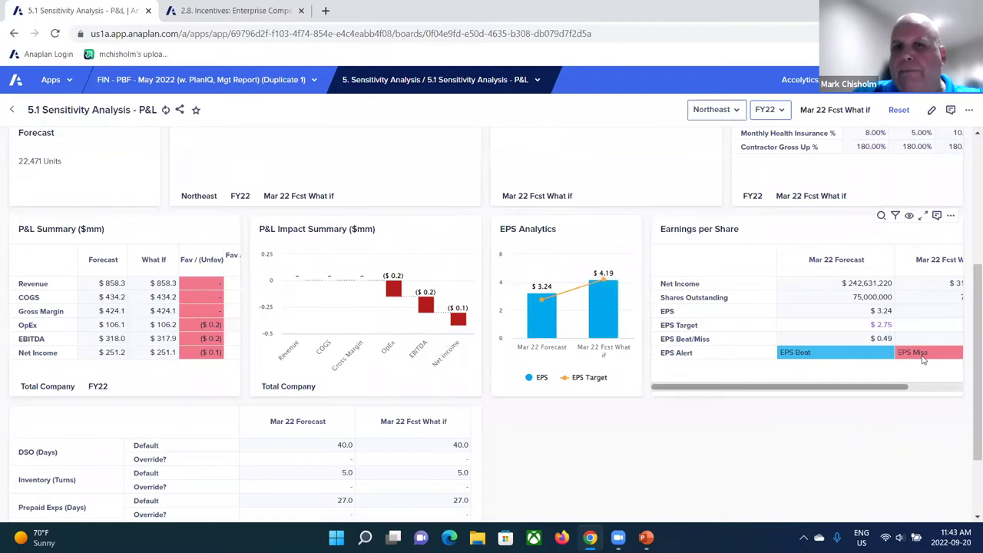
{"action": "scroll", "coordinate": [384, 453], "scroll_direction": "down", "scroll_amount": 2}
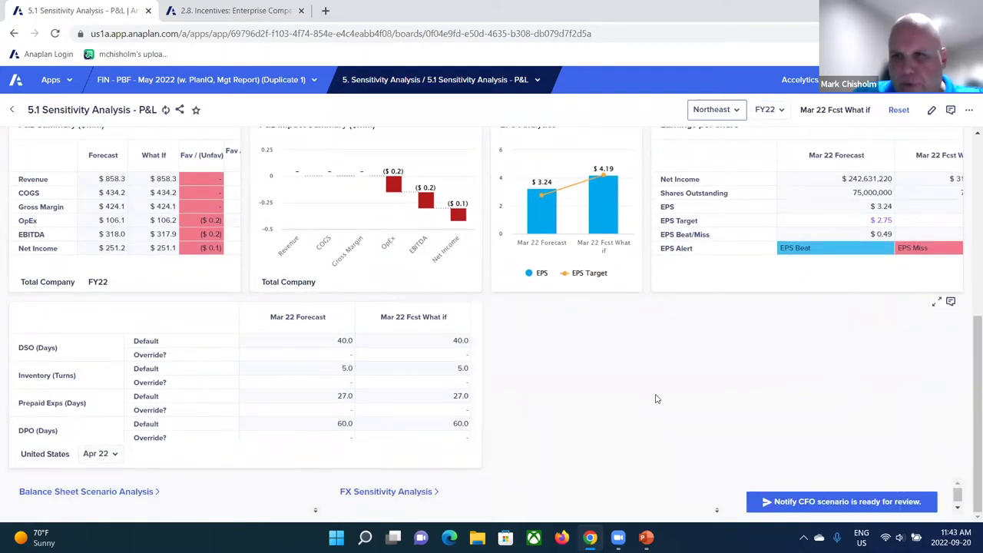
{"action": "scroll", "coordinate": [645, 368], "scroll_direction": "up", "scroll_amount": 6}
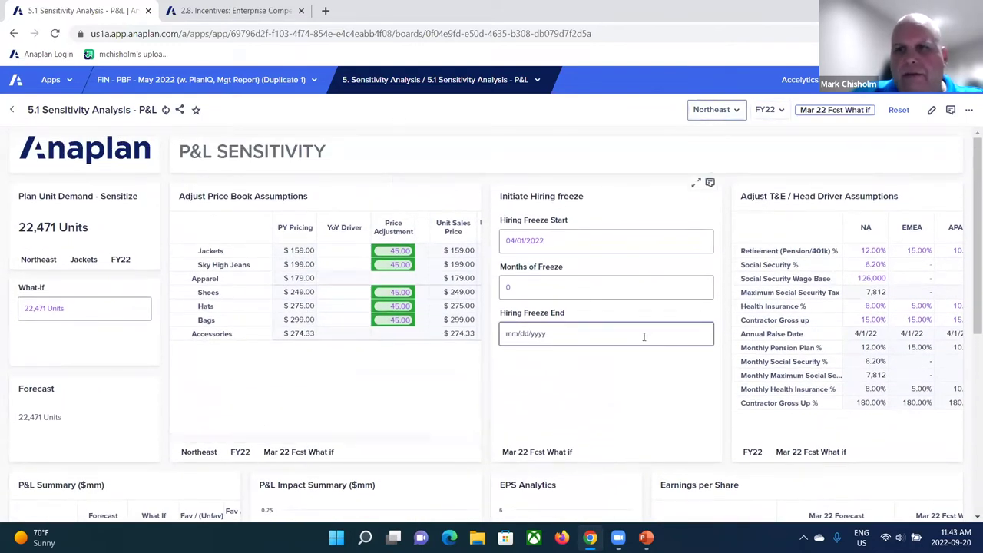
{"action": "left_click", "coordinate": [870, 307]}
{"action": "type", "text": "20"}
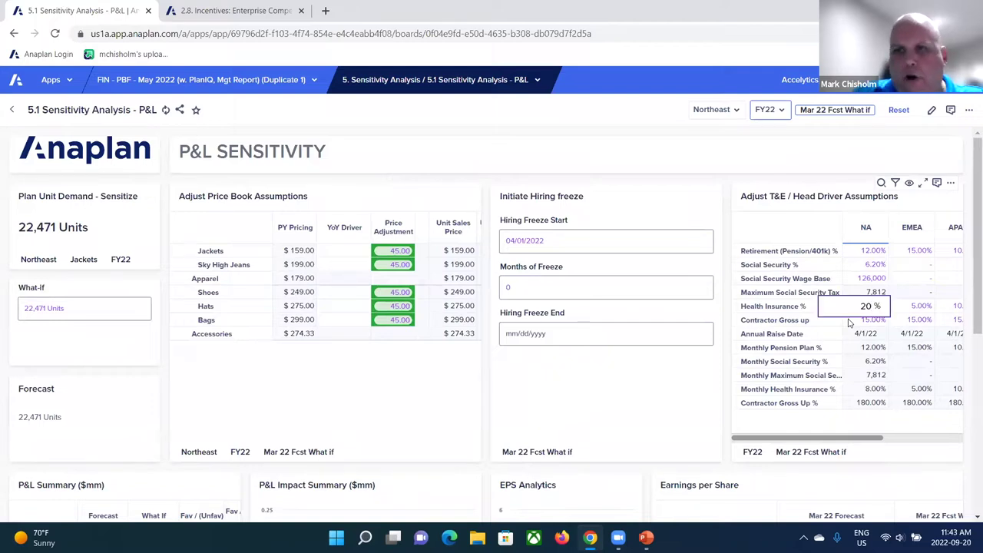
{"action": "key", "text": "Return"}
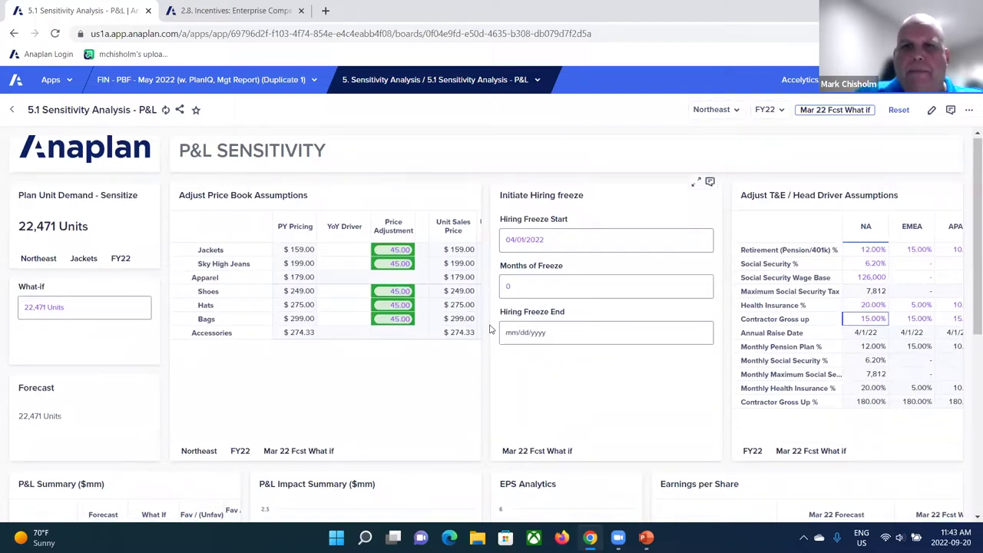
- Set the Jackets YoY Driver to % Growth and its Price Adjustment to -10 in the price book assumptions
{"action": "scroll", "coordinate": [307, 384], "scroll_direction": "down", "scroll_amount": 3}
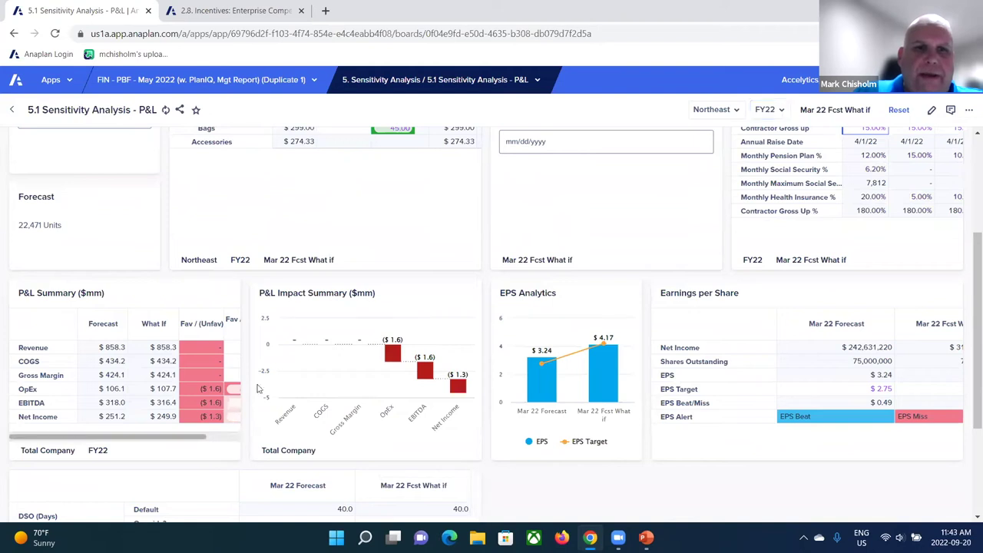
{"action": "mouse_move", "coordinate": [361, 376]}
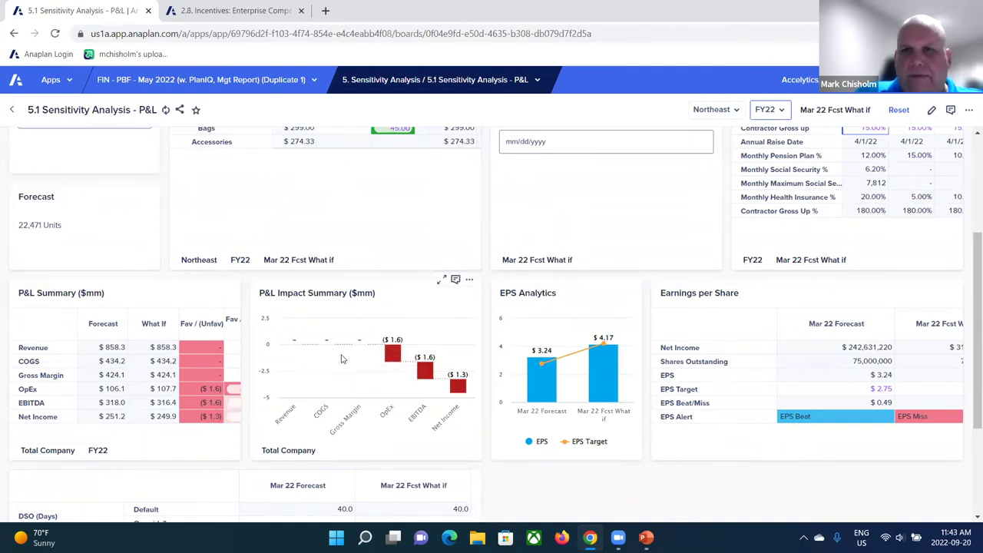
{"action": "scroll", "coordinate": [388, 355], "scroll_direction": "up", "scroll_amount": 3}
{"action": "scroll", "coordinate": [388, 355], "scroll_direction": "up", "scroll_amount": 1}
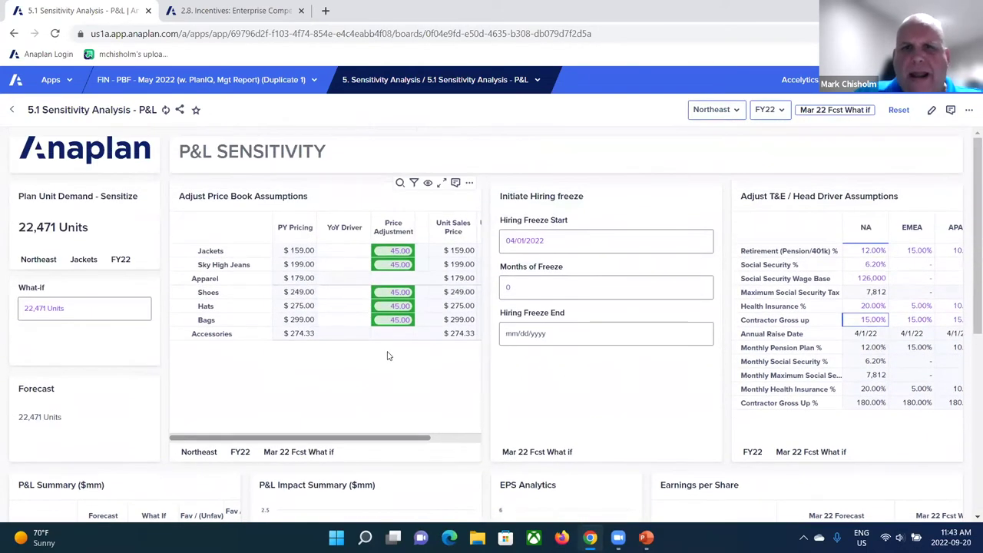
{"action": "left_click", "coordinate": [352, 253]}
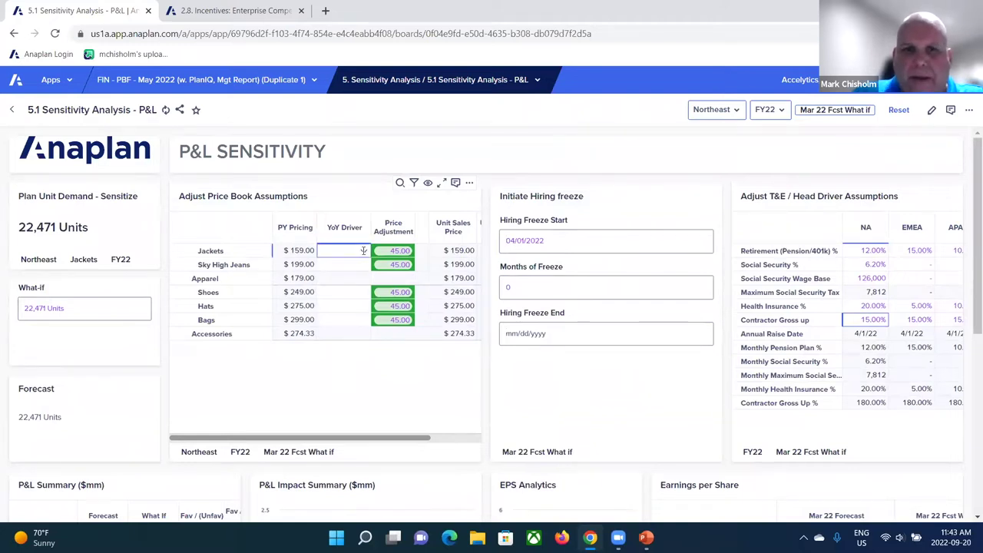
{"action": "left_click", "coordinate": [364, 251]}
{"action": "left_click", "coordinate": [356, 280]}
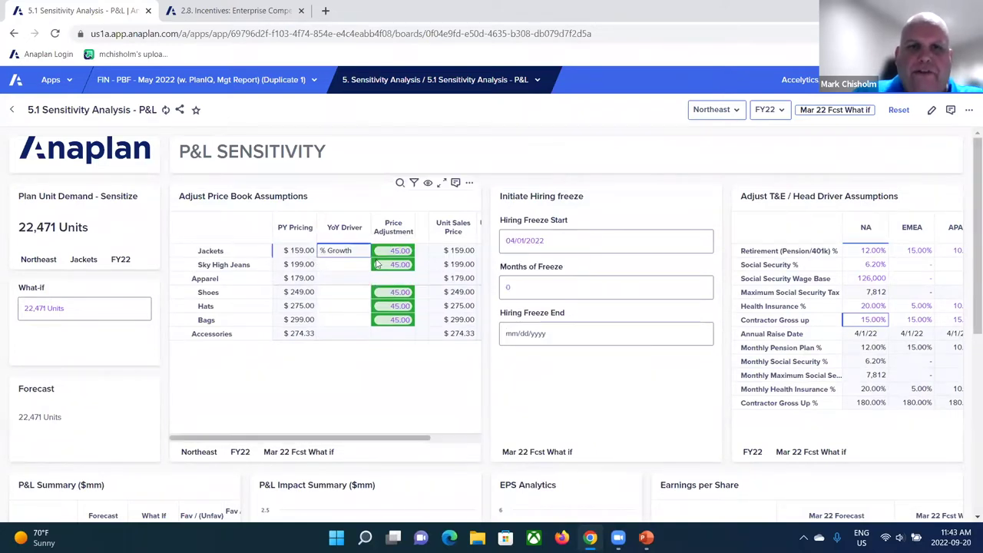
{"action": "left_click", "coordinate": [399, 252]}
{"action": "type", "text": "-10"}
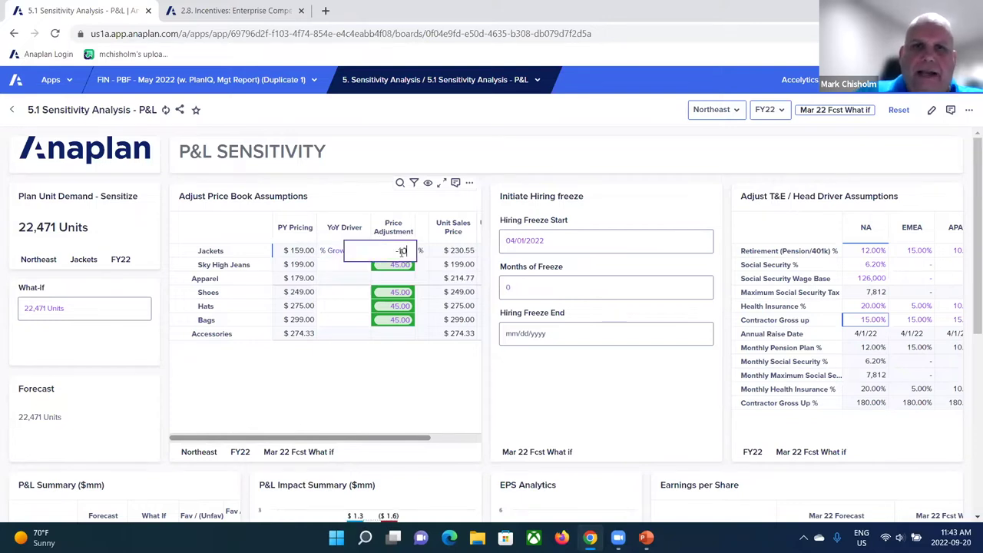
{"action": "key", "text": "Return"}
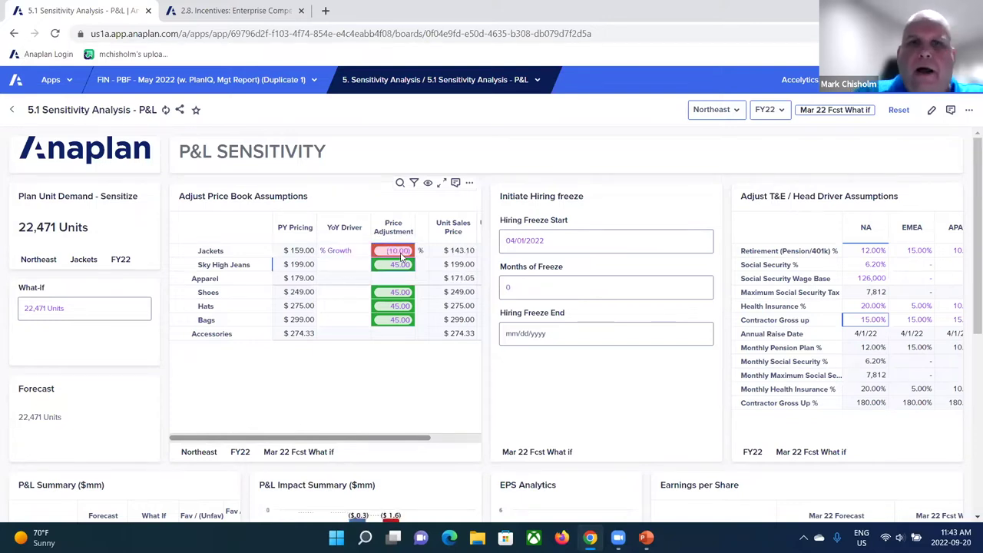
- Compare the EPS figures for Mar 22 Fcst What if and Mar 22 Forecast in the Earnings per Share table
{"action": "scroll", "coordinate": [485, 296], "scroll_direction": "down", "scroll_amount": 3}
{"action": "scroll", "coordinate": [484, 295], "scroll_direction": "down", "scroll_amount": 1}
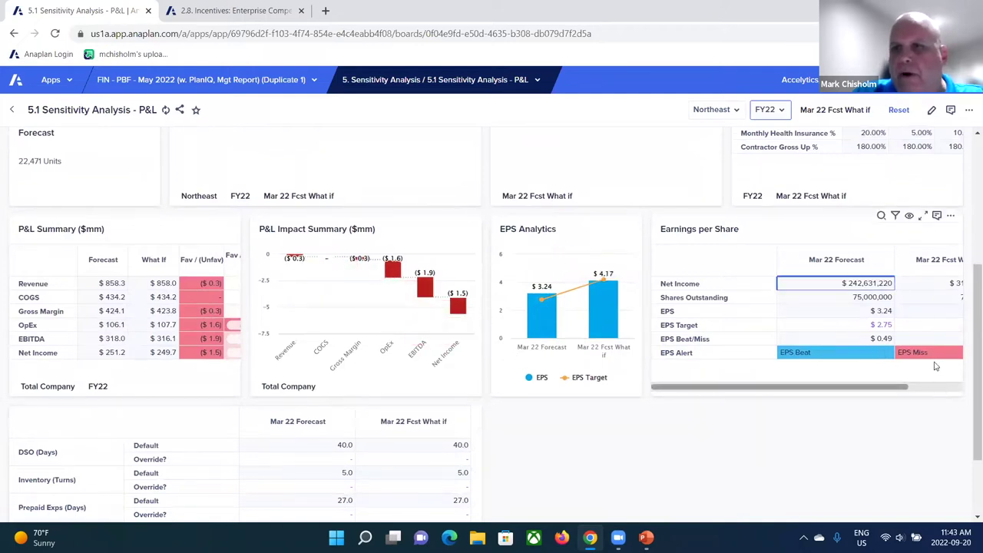
{"action": "left_click", "coordinate": [927, 327]}
{"action": "key", "text": "Up"}
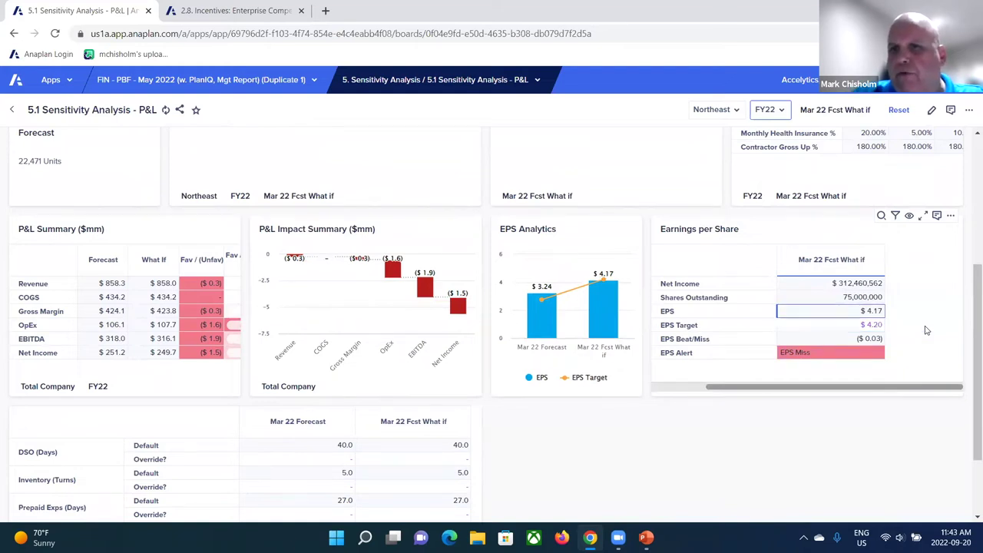
{"action": "key", "text": "Left"}
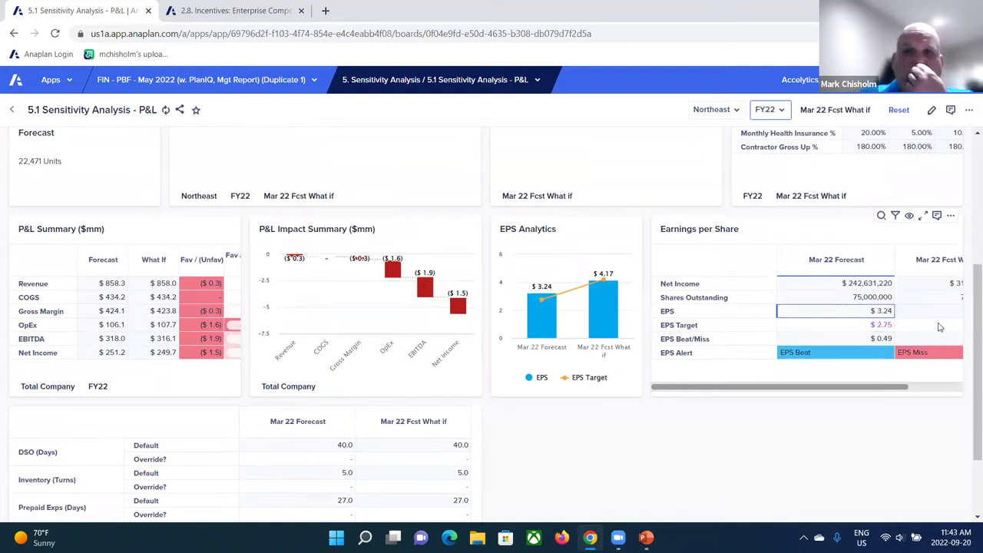
- Set the YoY Driver for Bags to % Growth in the price book assumptions
{"action": "scroll", "coordinate": [543, 238], "scroll_direction": "up", "scroll_amount": 4}
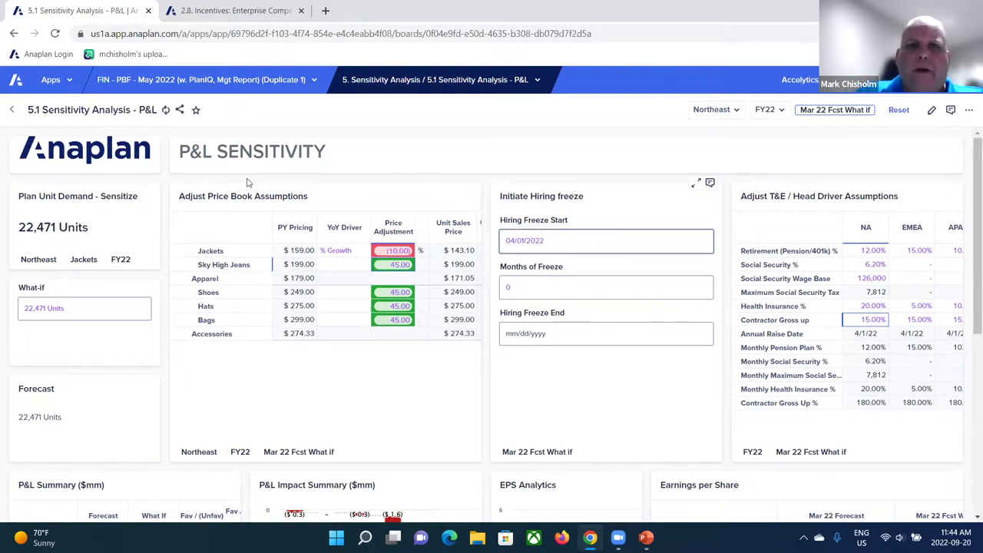
{"action": "scroll", "coordinate": [315, 307], "scroll_direction": "down", "scroll_amount": 1}
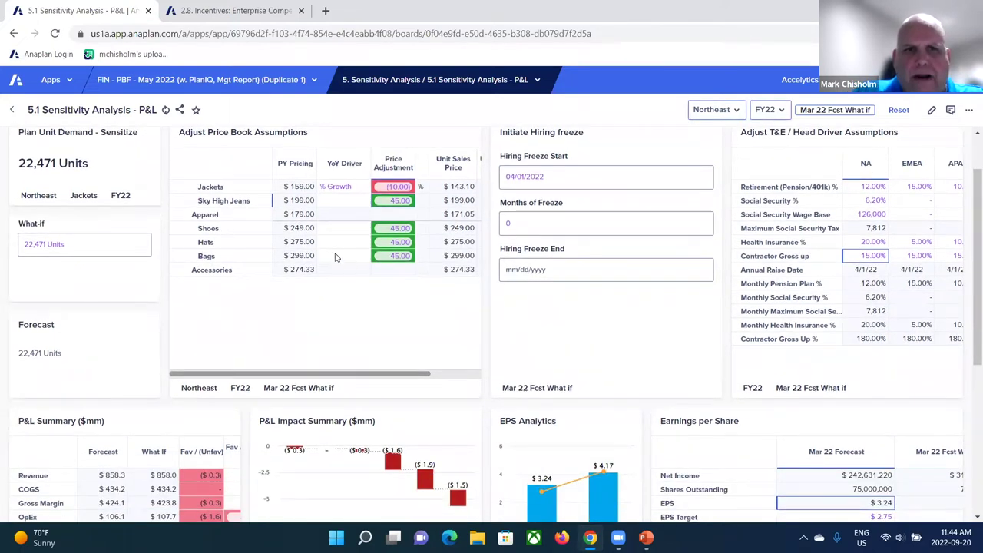
{"action": "left_click", "coordinate": [364, 258]}
{"action": "left_click", "coordinate": [364, 258]}
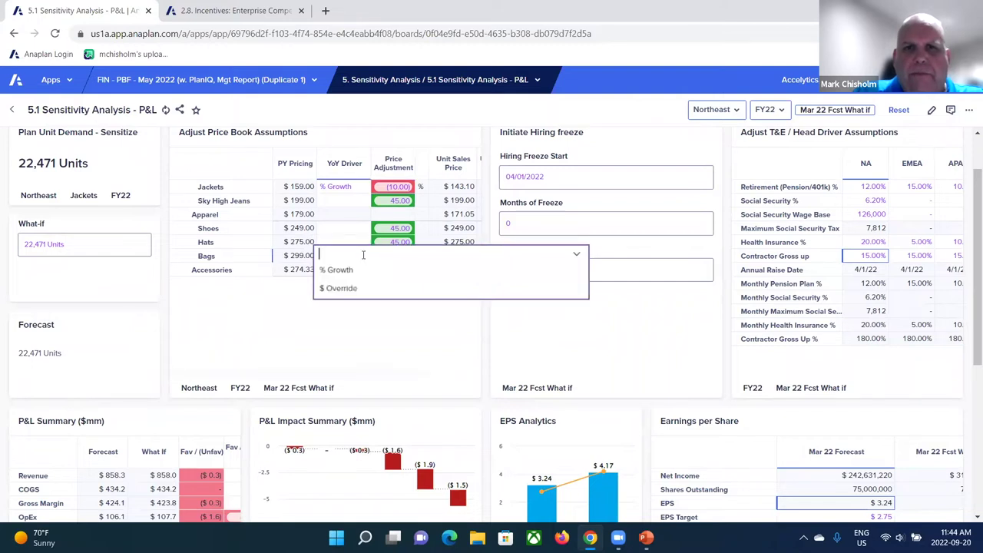
{"action": "left_click", "coordinate": [352, 274]}
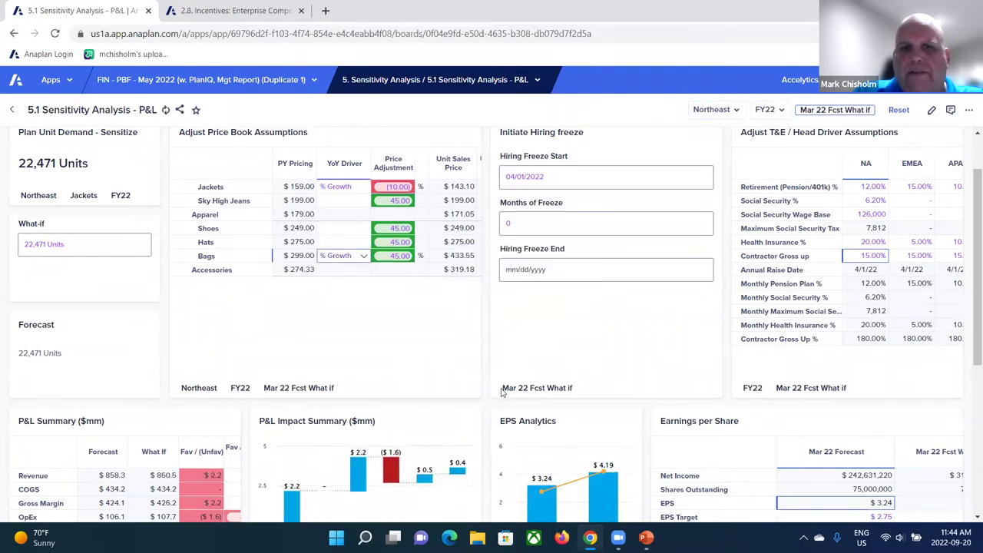
- Set the Months of Freeze for the hiring freeze to 6
{"action": "scroll", "coordinate": [504, 388], "scroll_direction": "down", "scroll_amount": 2}
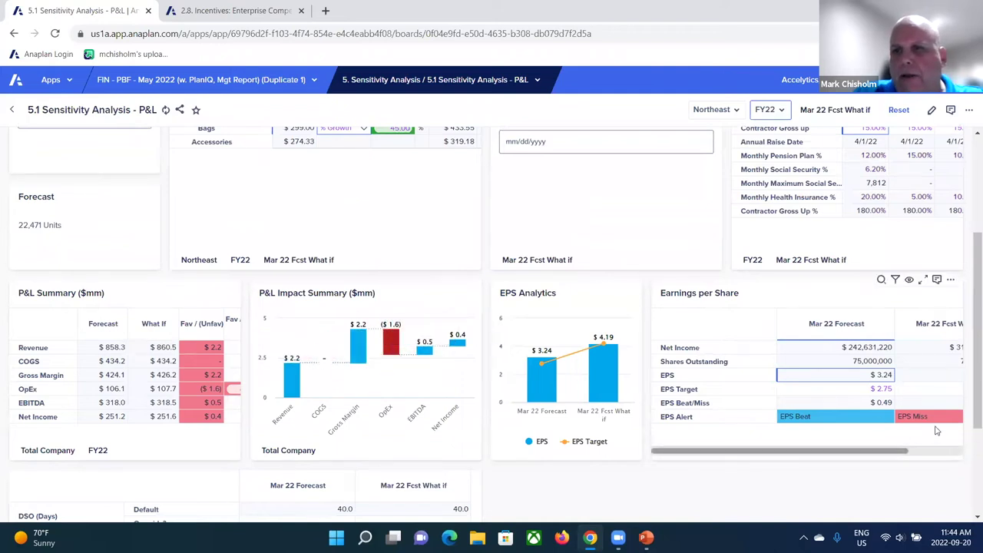
{"action": "scroll", "coordinate": [565, 300], "scroll_direction": "up", "scroll_amount": 1}
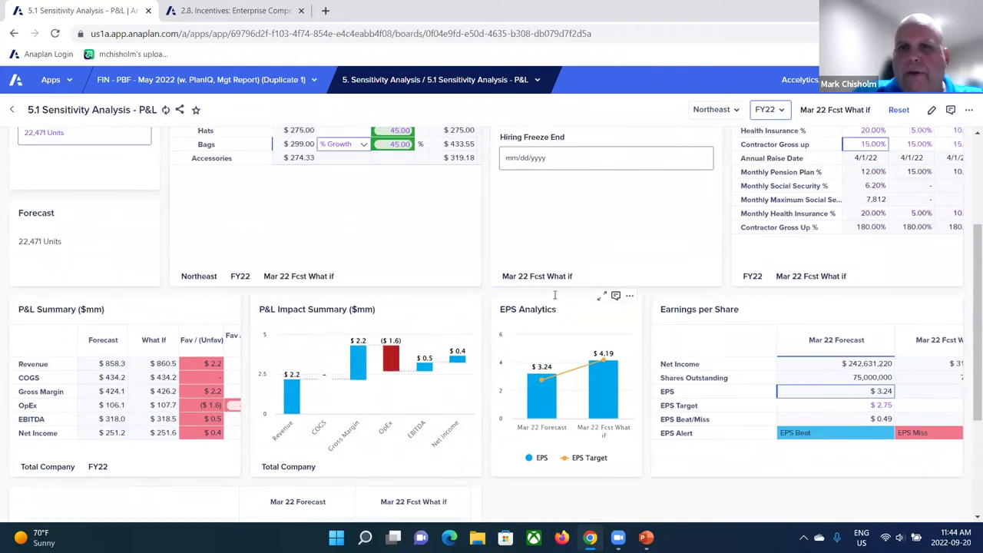
{"action": "scroll", "coordinate": [510, 330], "scroll_direction": "up", "scroll_amount": 1}
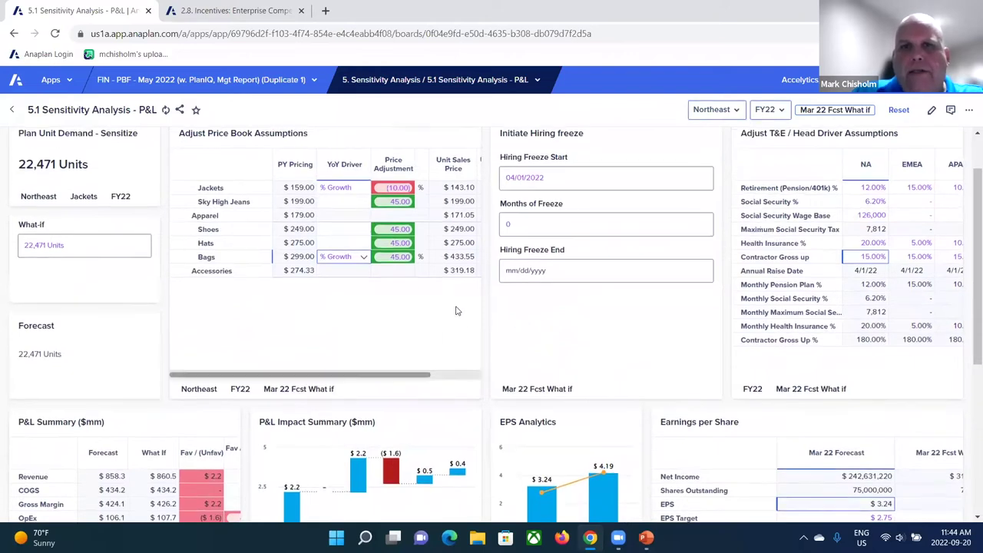
{"action": "scroll", "coordinate": [456, 310], "scroll_direction": "up", "scroll_amount": 1}
{"action": "left_click", "coordinate": [549, 294]}
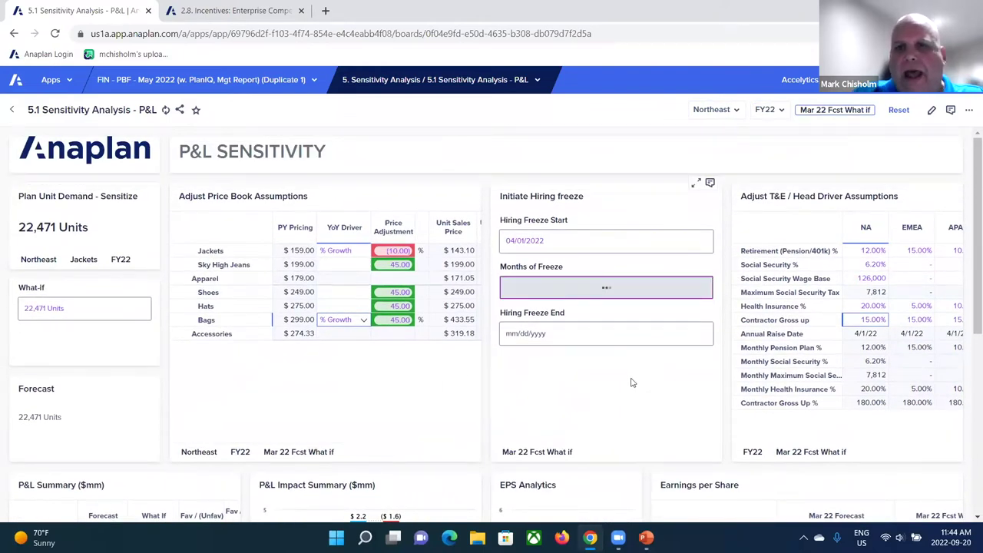
- Examine the P&L summaries and the EPS Analytics chart for the effect of the hiring freeze on the EPS target
{"action": "scroll", "coordinate": [631, 382], "scroll_direction": "down", "scroll_amount": 3}
{"action": "scroll", "coordinate": [630, 378], "scroll_direction": "down", "scroll_amount": 1}
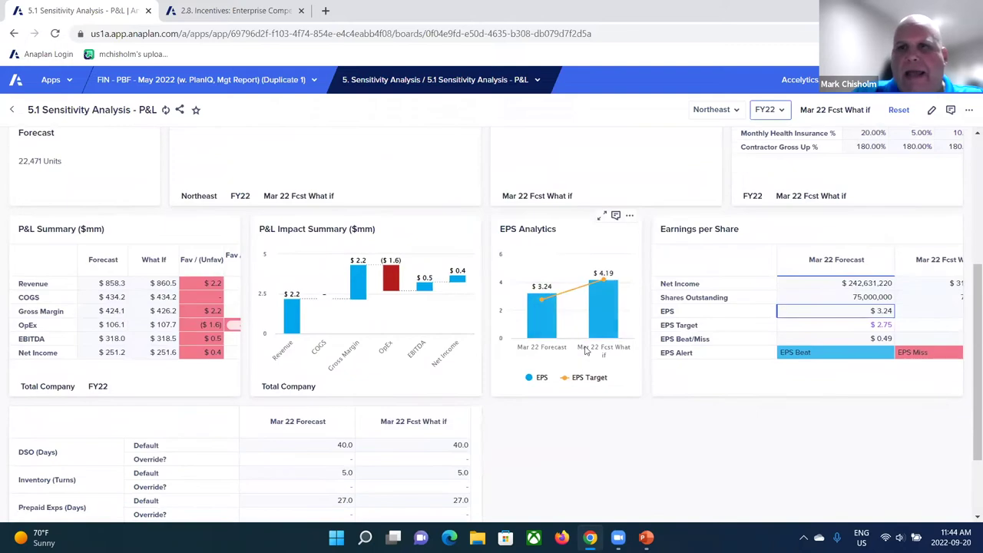
{"action": "scroll", "coordinate": [599, 346], "scroll_direction": "up", "scroll_amount": 1}
{"action": "mouse_move", "coordinate": [593, 338]}
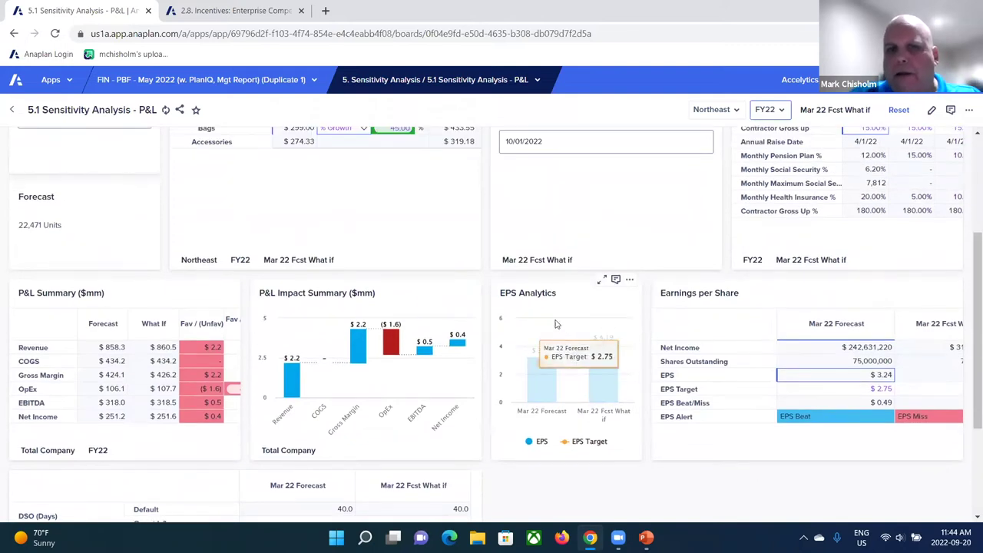
{"action": "scroll", "coordinate": [584, 331], "scroll_direction": "up", "scroll_amount": 1}
{"action": "scroll", "coordinate": [548, 311], "scroll_direction": "down", "scroll_amount": 2}
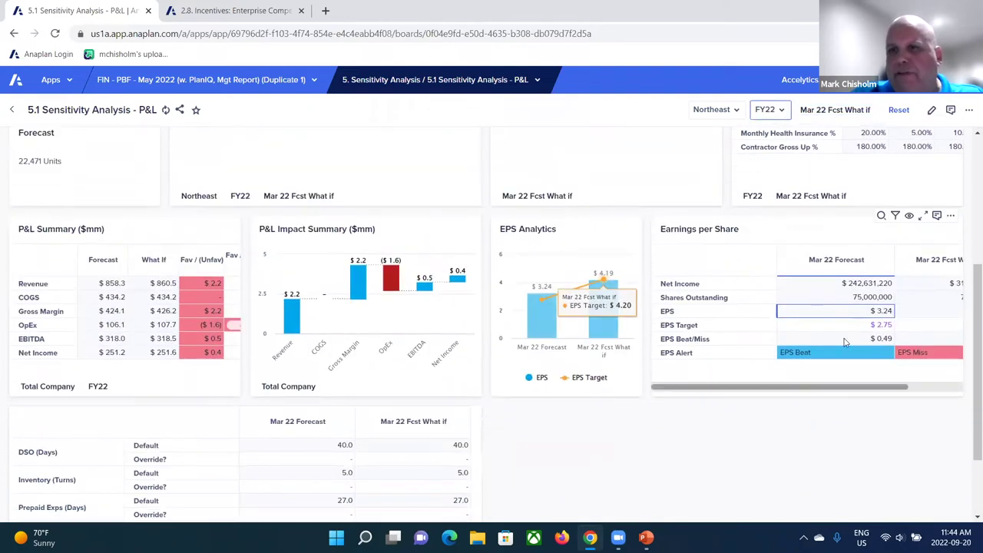
- Set the What-if unit demand for Jackets to 25,000 units and review its effect on the P&L and EPS summaries
{"action": "scroll", "coordinate": [105, 323], "scroll_direction": "up", "scroll_amount": 3}
{"action": "scroll", "coordinate": [96, 316], "scroll_direction": "up", "scroll_amount": 1}
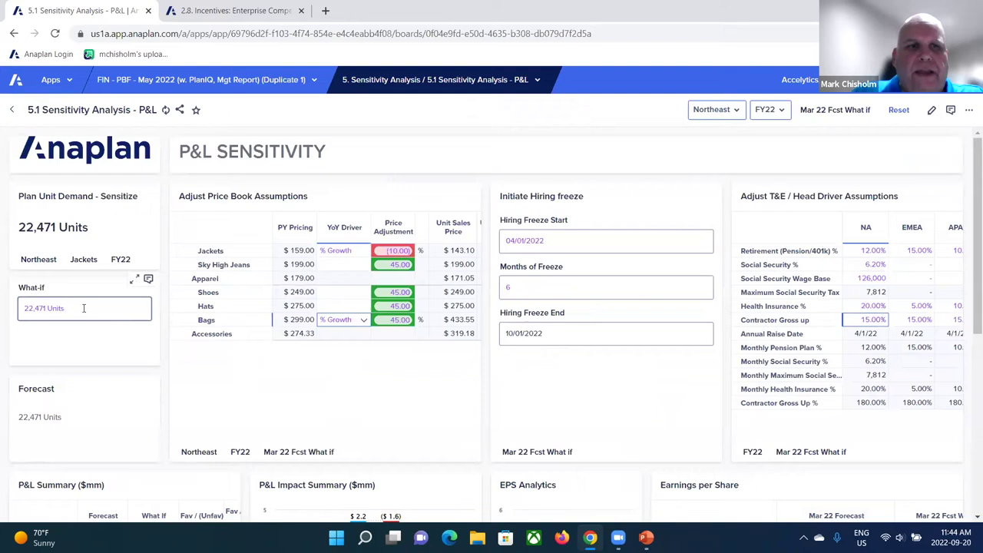
{"action": "left_click", "coordinate": [62, 310]}
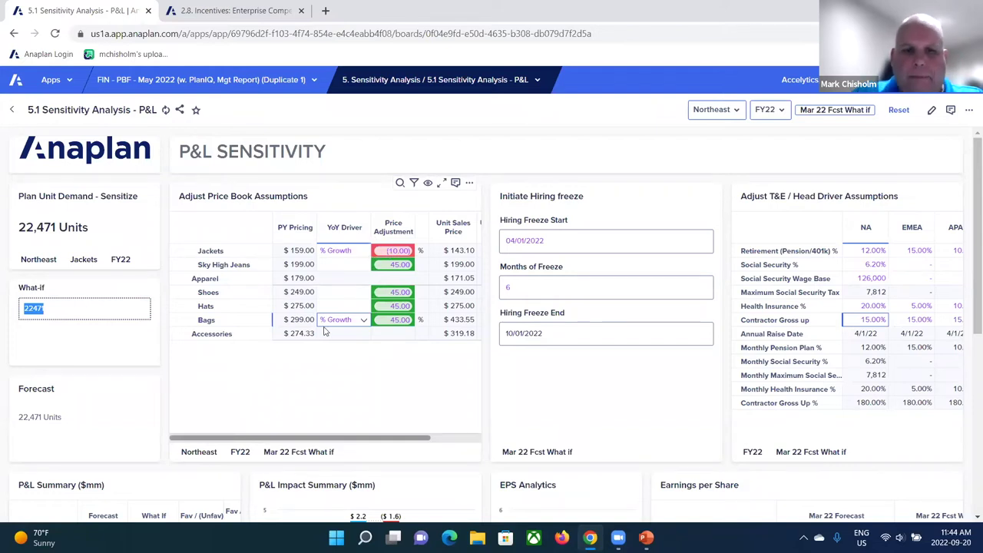
{"action": "type", "text": "25000"}
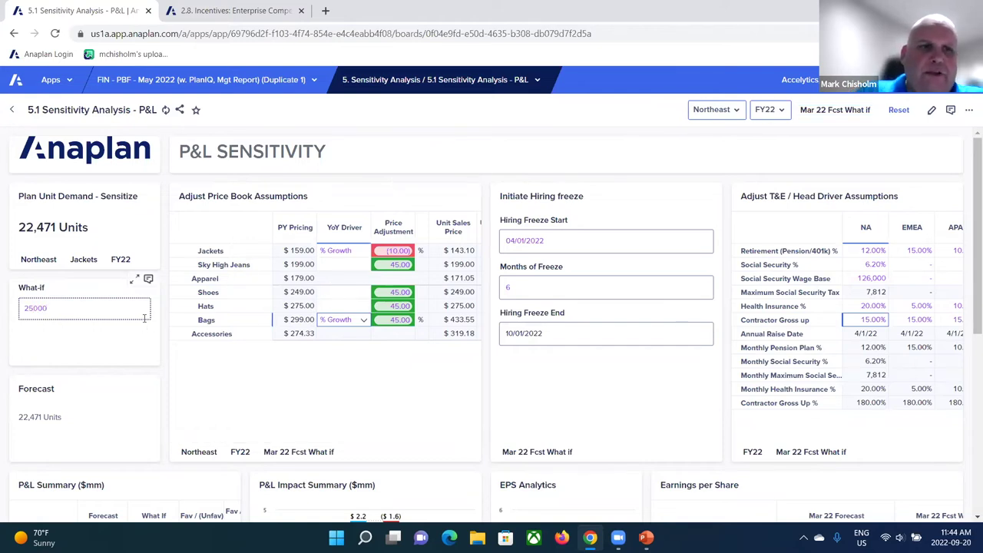
{"action": "key", "text": "Return"}
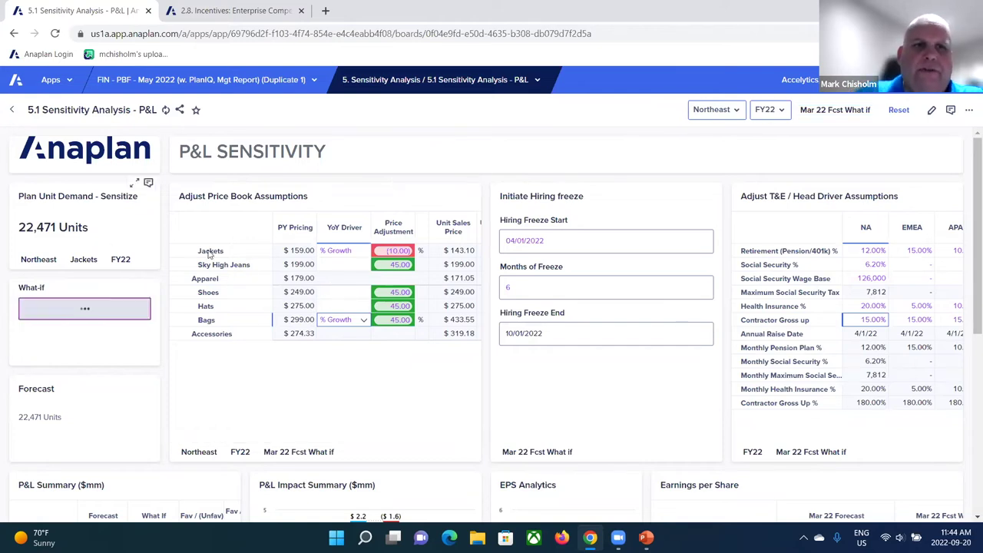
{"action": "scroll", "coordinate": [495, 340], "scroll_direction": "down", "scroll_amount": 1}
{"action": "scroll", "coordinate": [495, 340], "scroll_direction": "down", "scroll_amount": 2}
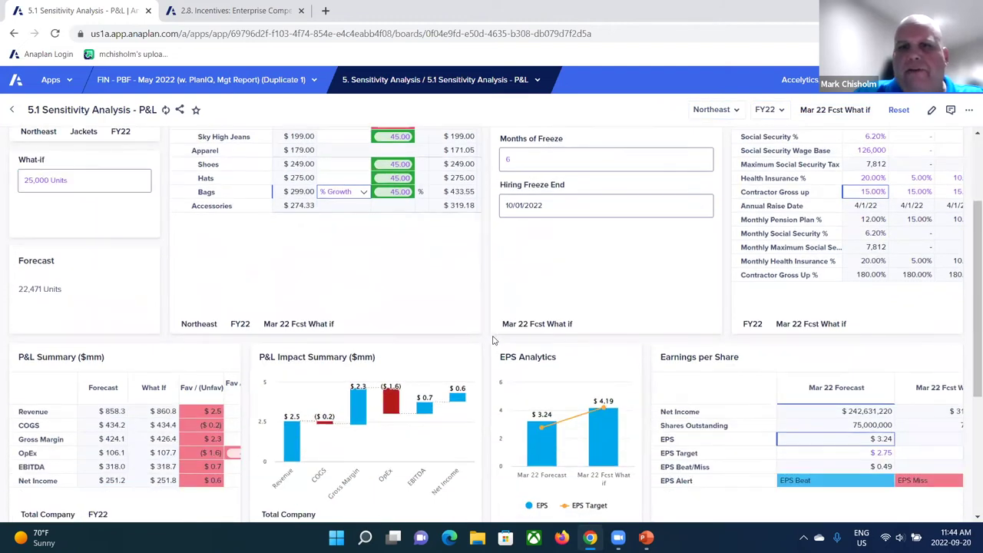
- Set the YoY Driver for Hats to % Growth in the price book assumptions and check the EPS Alert
{"action": "scroll", "coordinate": [495, 342], "scroll_direction": "up", "scroll_amount": 3}
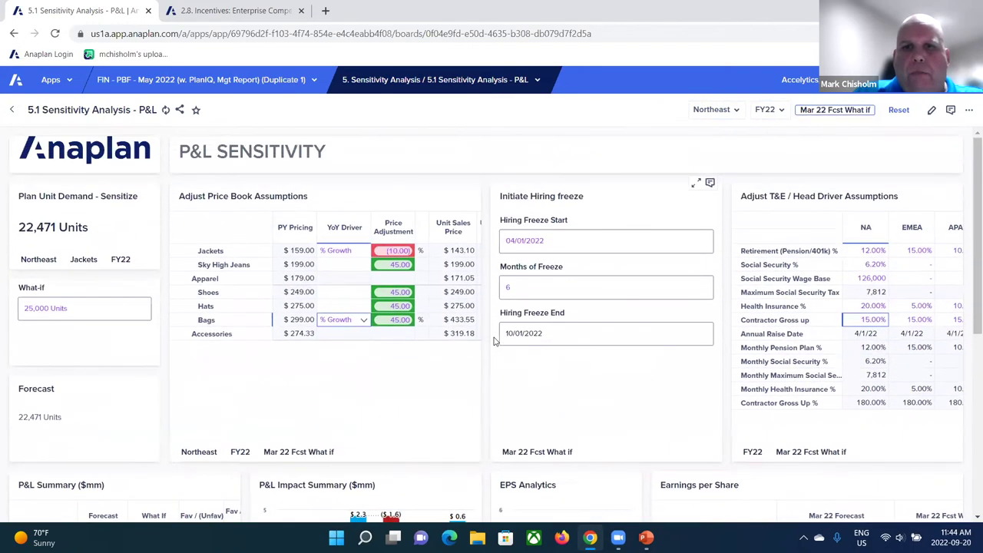
{"action": "left_click", "coordinate": [363, 308]}
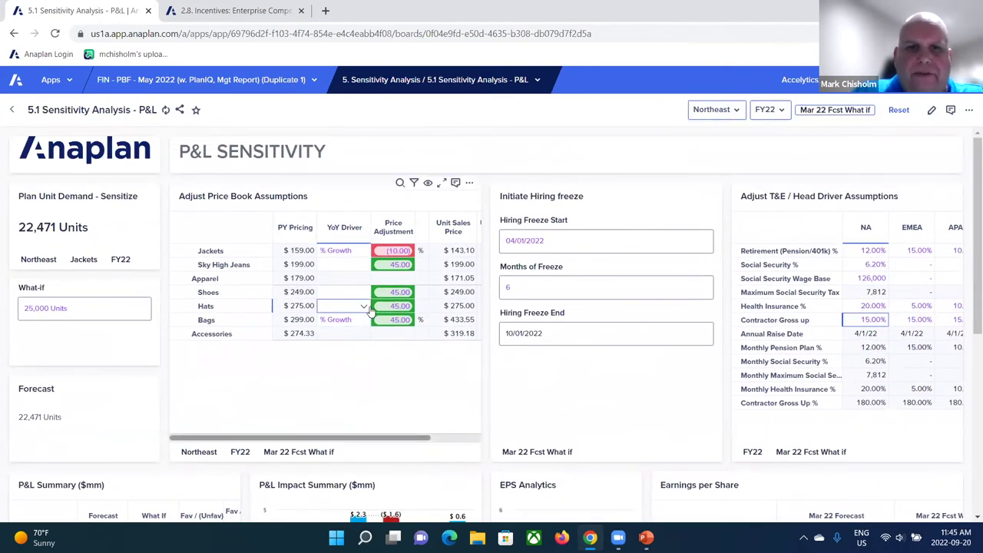
{"action": "left_click", "coordinate": [365, 308]}
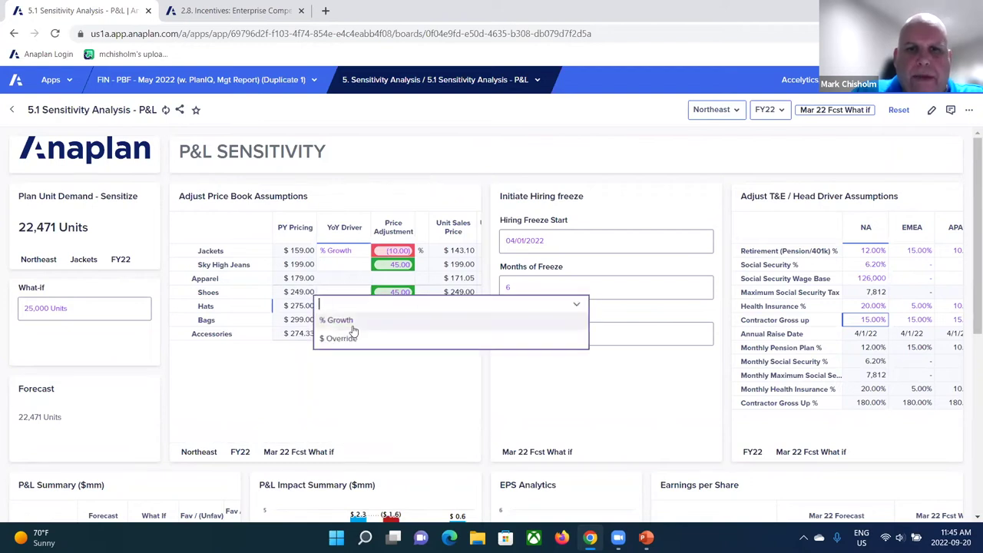
{"action": "left_click", "coordinate": [351, 328]}
{"action": "scroll", "coordinate": [497, 380], "scroll_direction": "down", "scroll_amount": 3}
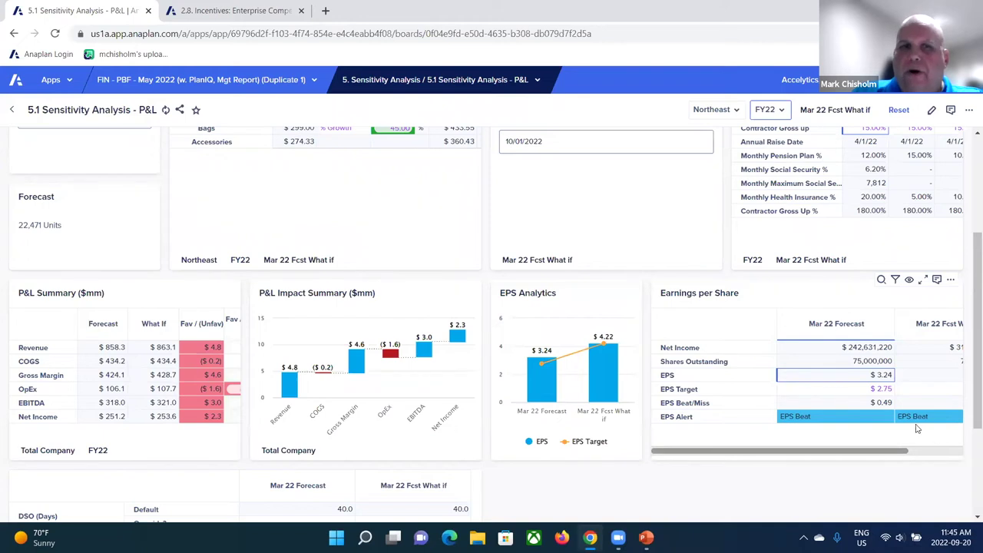
{"action": "scroll", "coordinate": [684, 367], "scroll_direction": "up", "scroll_amount": 3}
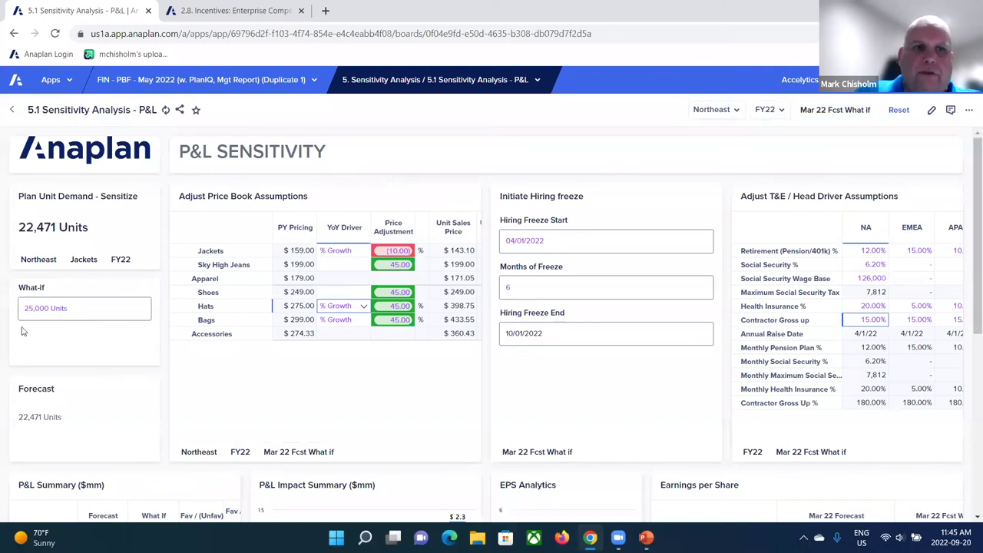
- Override the DSO (Days) for Mar 22 Fcst What if with 30
{"action": "scroll", "coordinate": [269, 330], "scroll_direction": "down", "scroll_amount": 4}
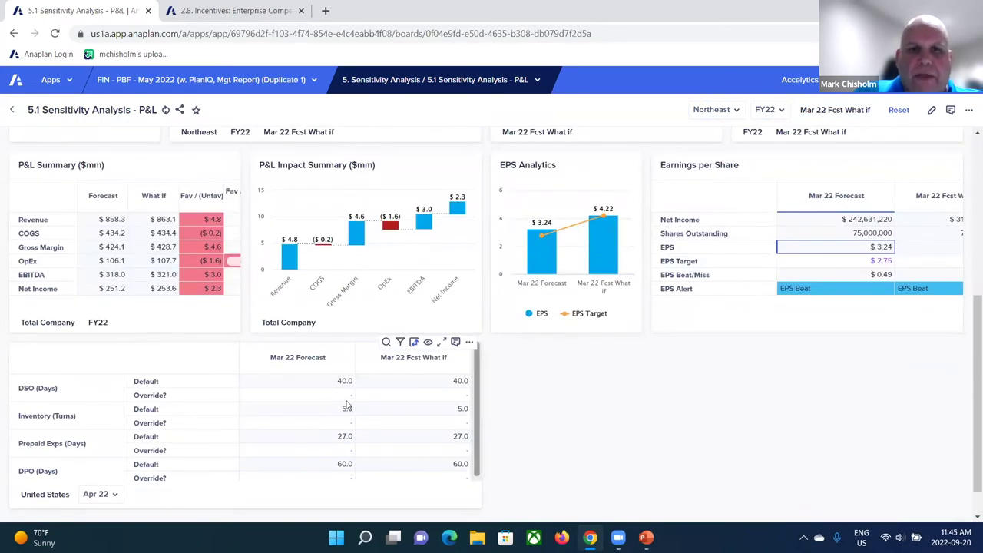
{"action": "left_click", "coordinate": [417, 395]}
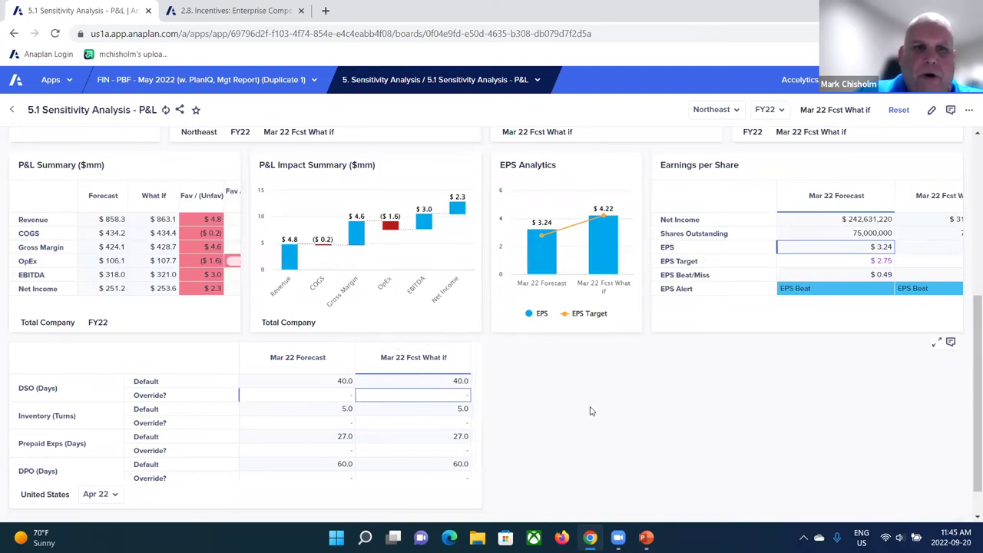
{"action": "type", "text": "30"}
{"action": "key", "text": "Return"}
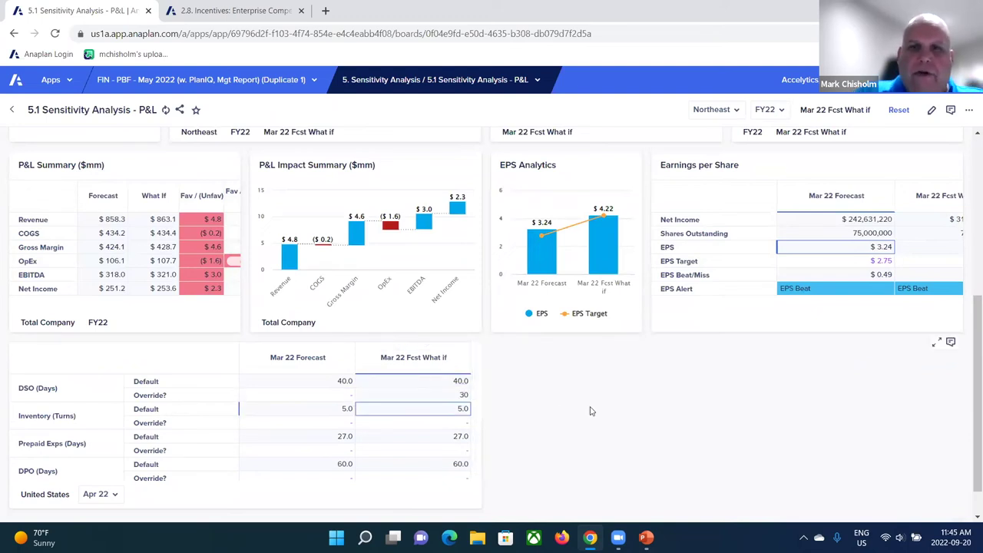
- Override the DPO (Days) for Mar 22 Fcst What if with 60 and review the EPS Analytics chart
{"action": "key", "text": "Down"}
{"action": "key", "text": "Down"}
{"action": "key", "text": "Down"}
{"action": "key", "text": "Down"}
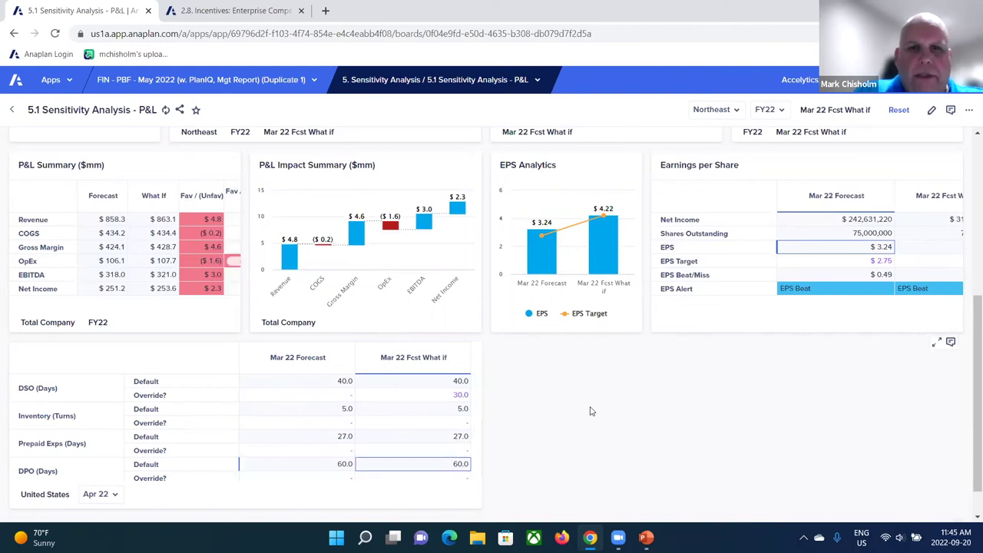
{"action": "type", "text": "60"}
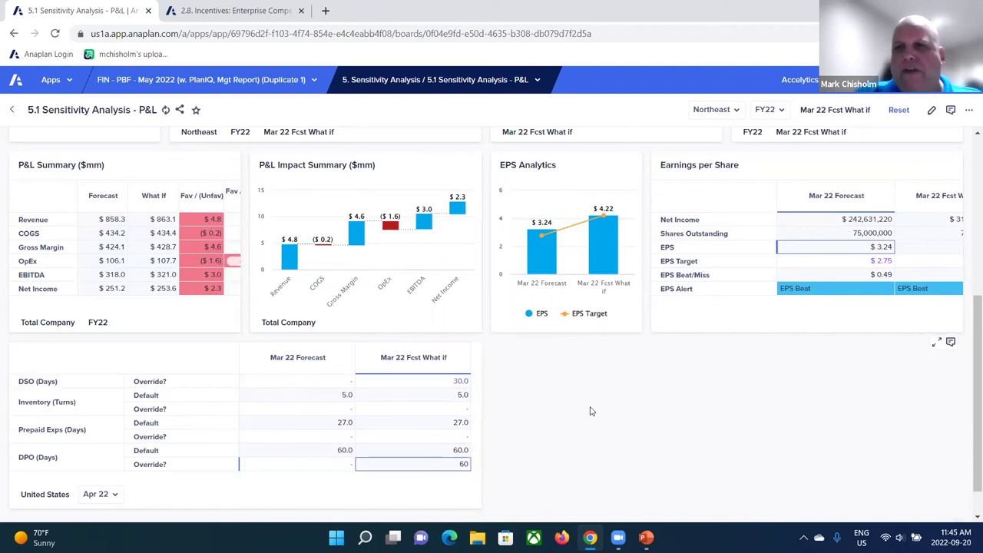
{"action": "scroll", "coordinate": [707, 366], "scroll_direction": "up", "scroll_amount": 1}
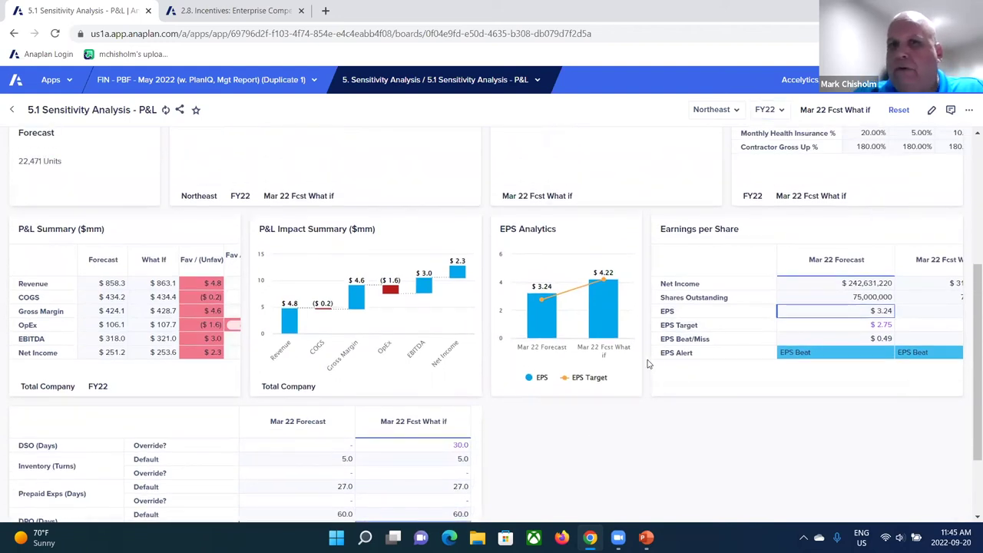
{"action": "scroll", "coordinate": [648, 364], "scroll_direction": "up", "scroll_amount": 3}
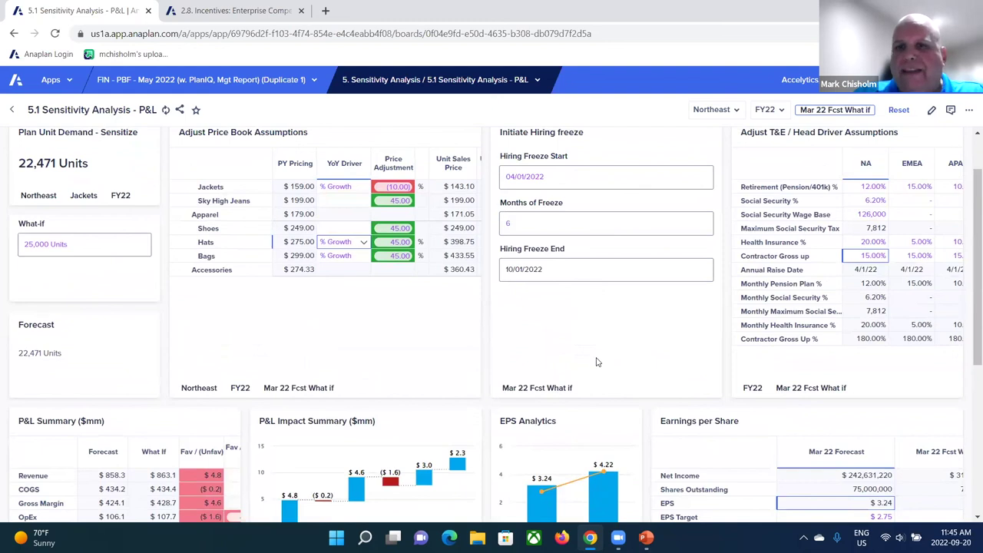
{"action": "scroll", "coordinate": [598, 361], "scroll_direction": "down", "scroll_amount": 2}
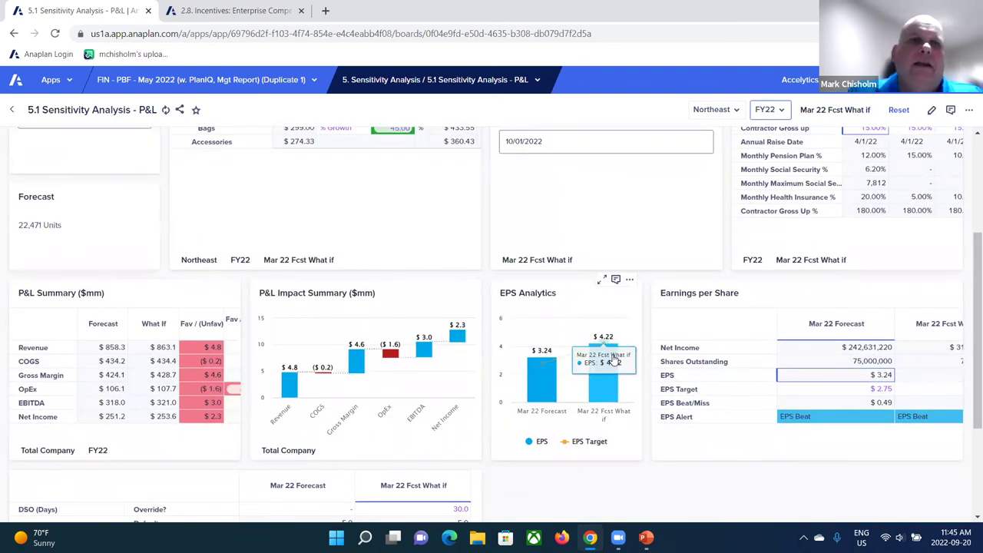